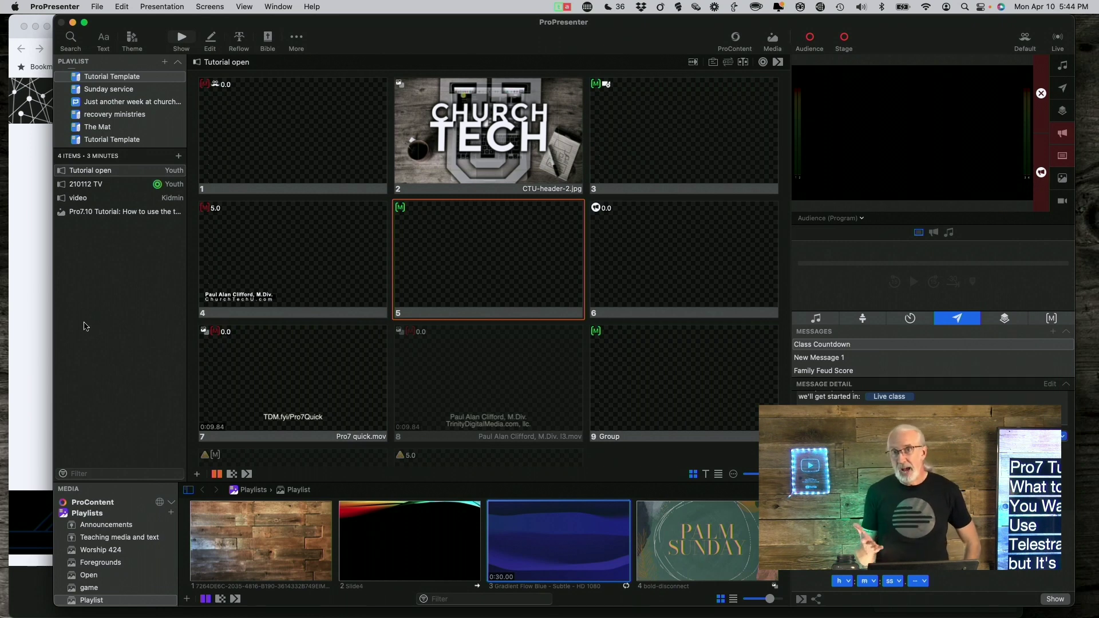
- View the App Store listing for NDI HX Camera from the NDI HX capture page in Chrome
click(26, 314)
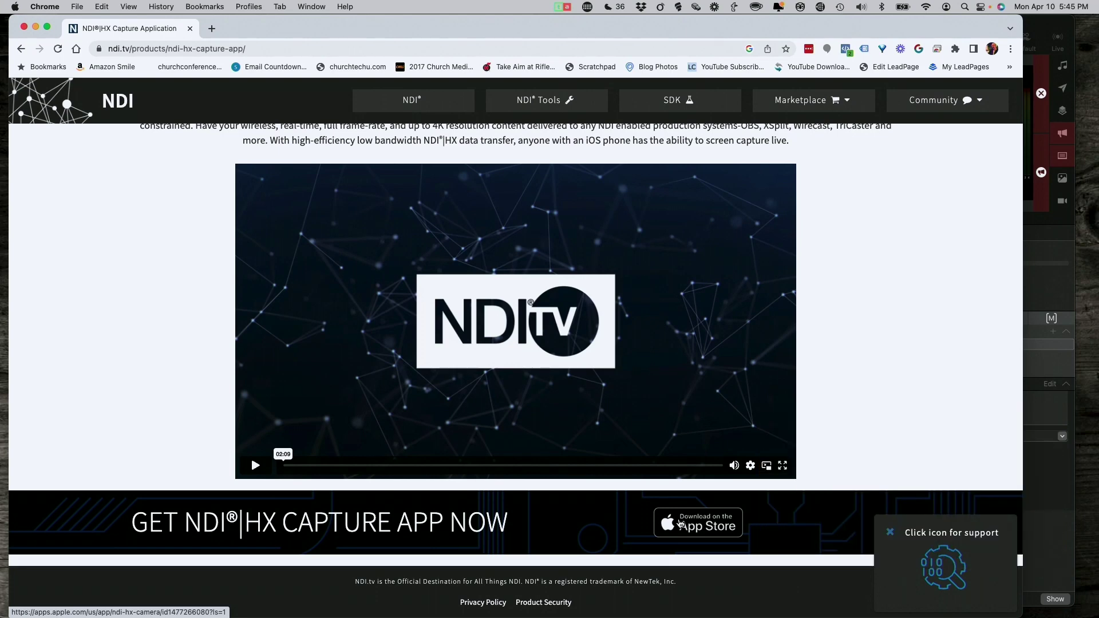
click(678, 522)
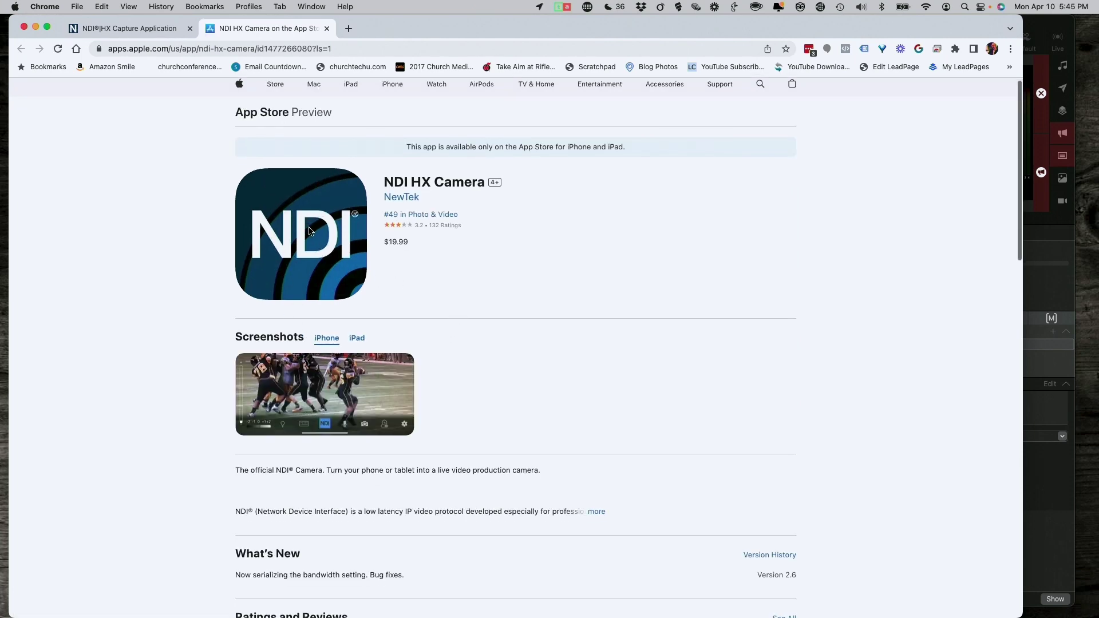
scroll(310, 230, down, 4)
scroll(309, 230, down, 4)
scroll(310, 230, down, 2)
scroll(308, 227, down, 2)
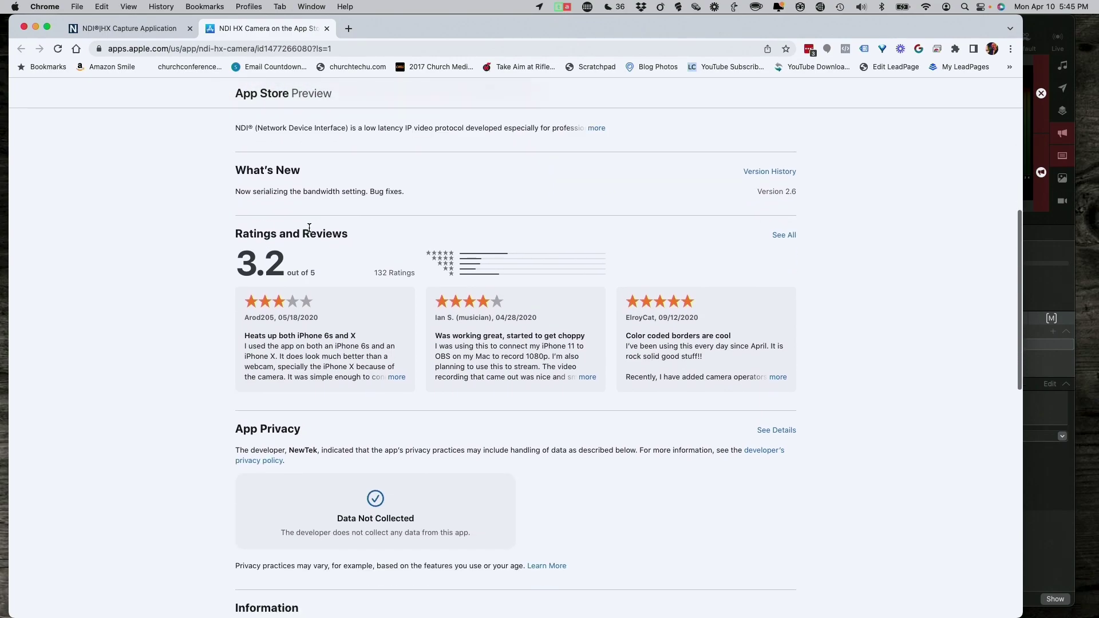
scroll(309, 227, down, 1)
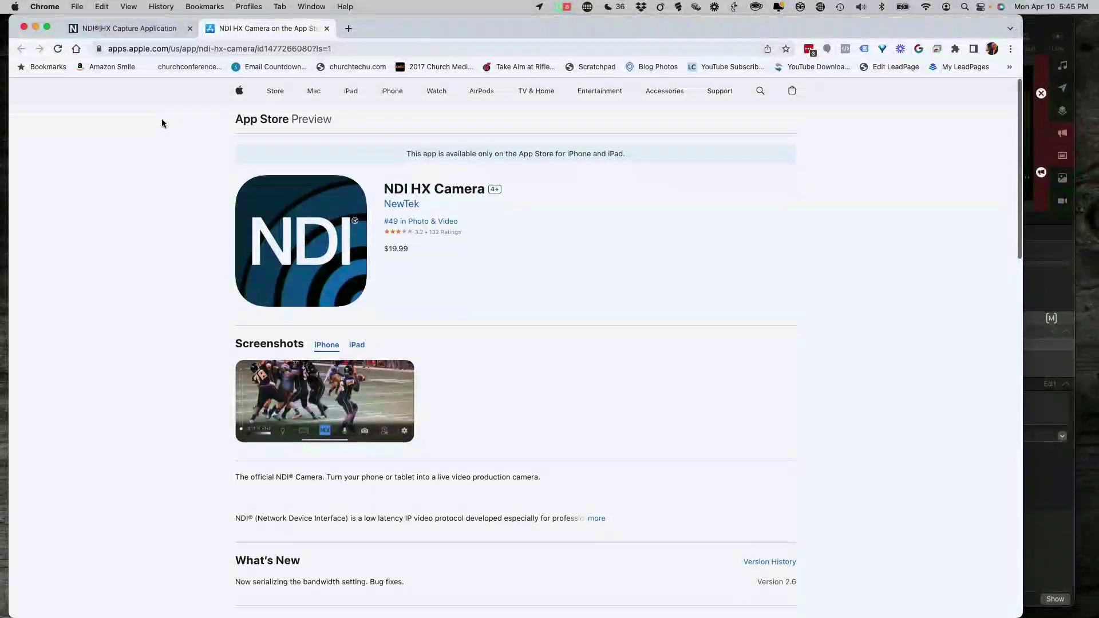
click(122, 27)
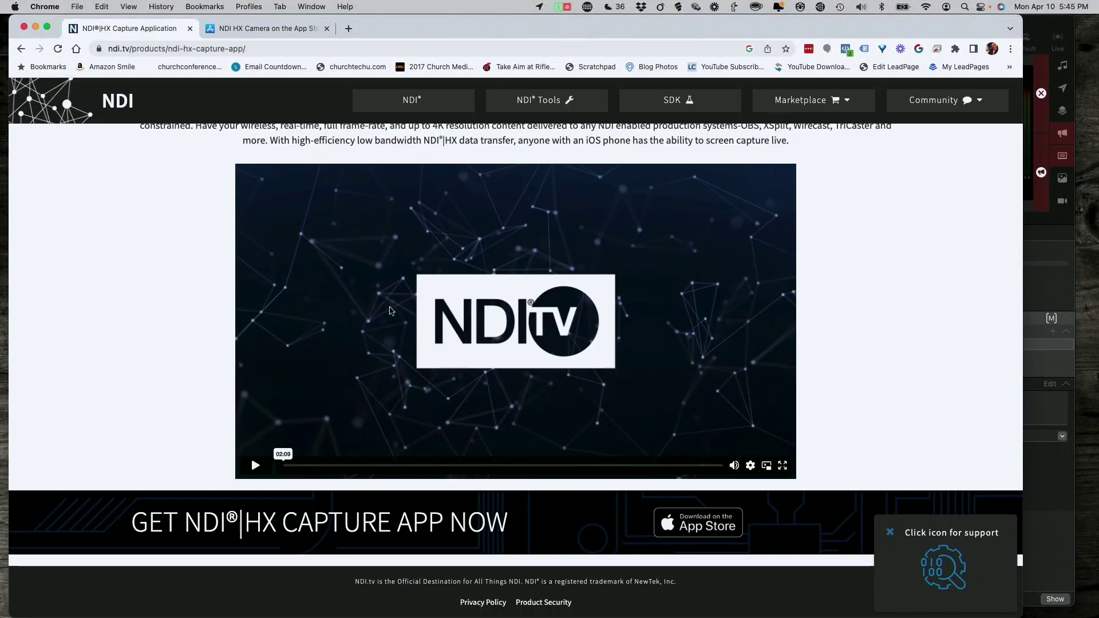
scroll(400, 323, up, 2)
scroll(400, 324, down, 2)
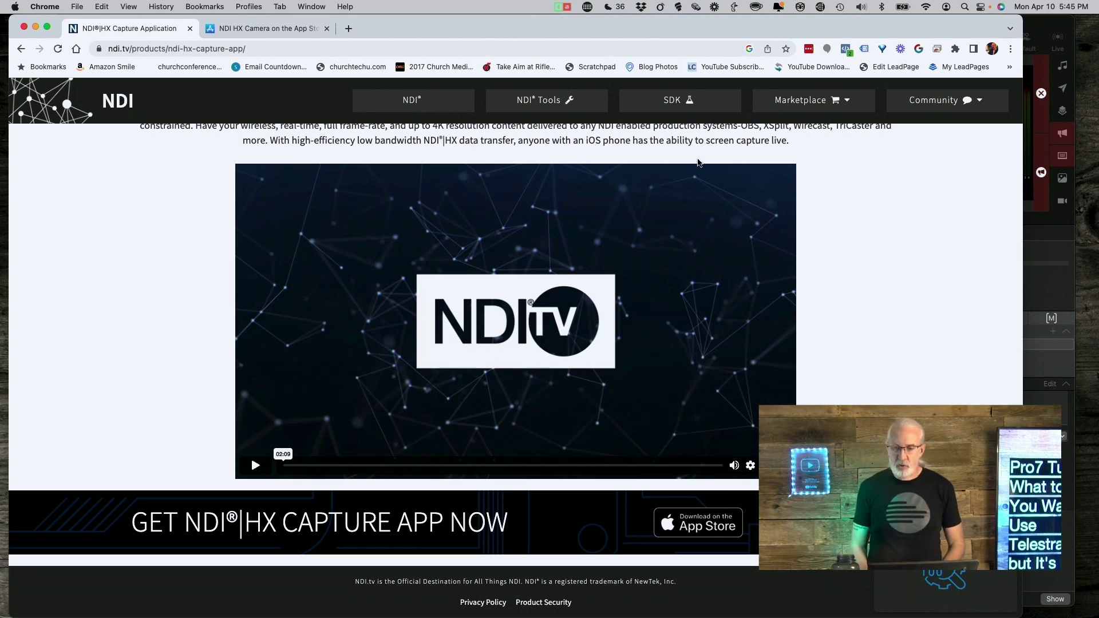
- Delete the existing Input 5 iPhone source from ProPresenter's Inputs settings
click(1058, 31)
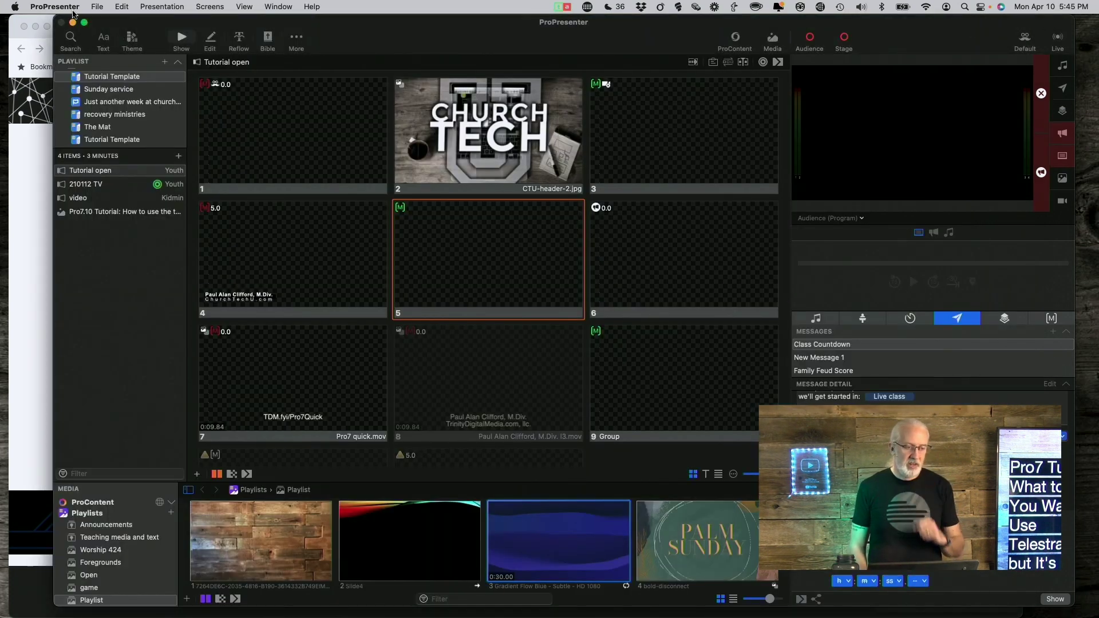
click(55, 7)
mouse_move(47, 55)
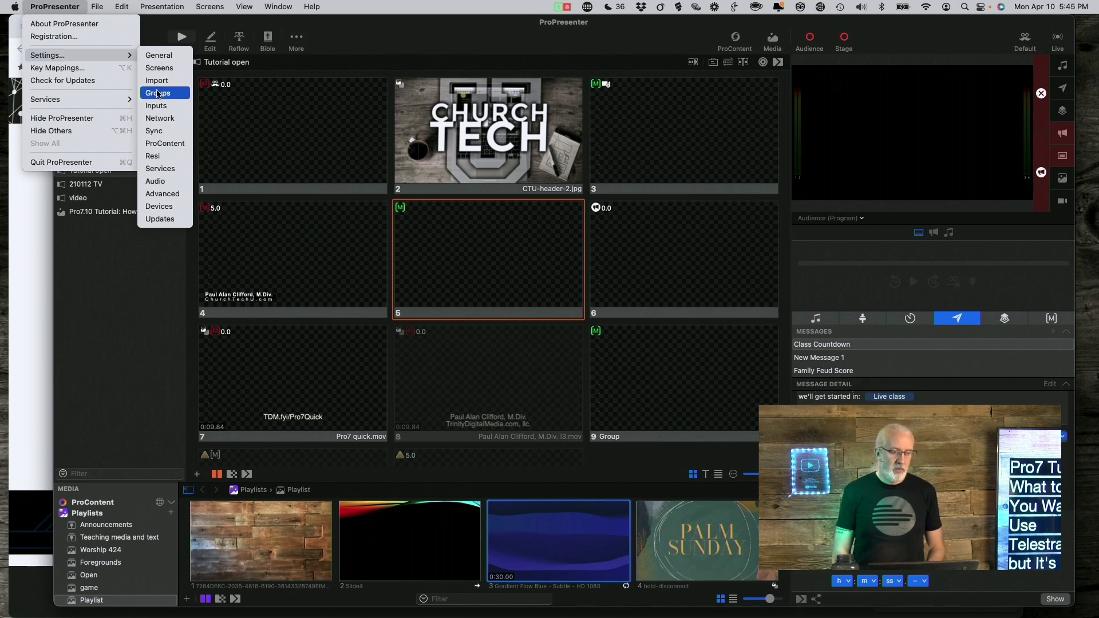
click(156, 105)
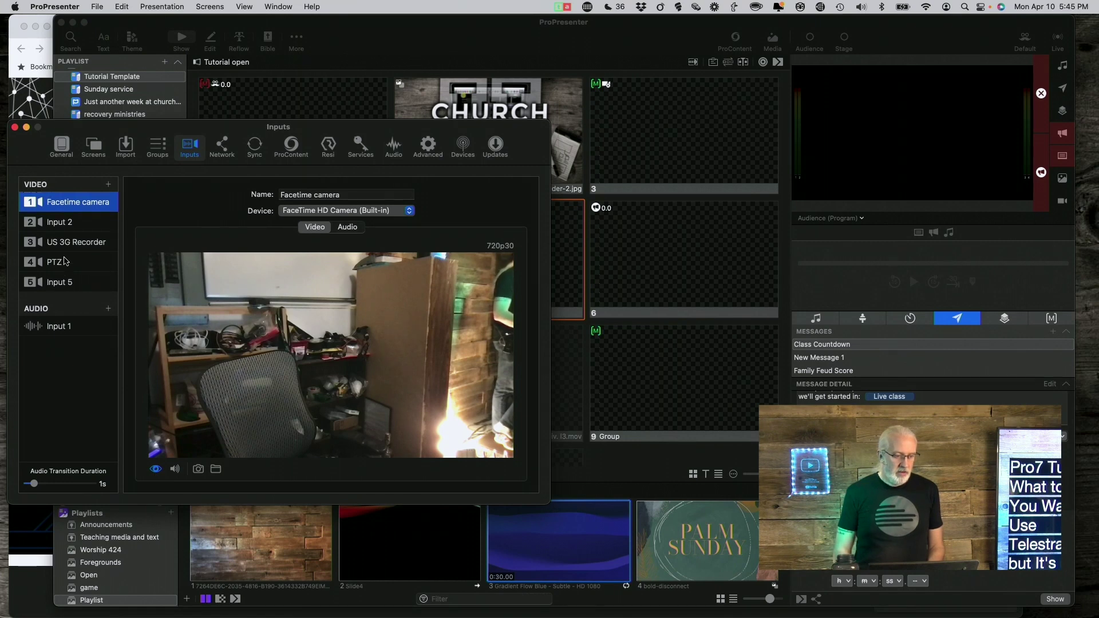
click(61, 283)
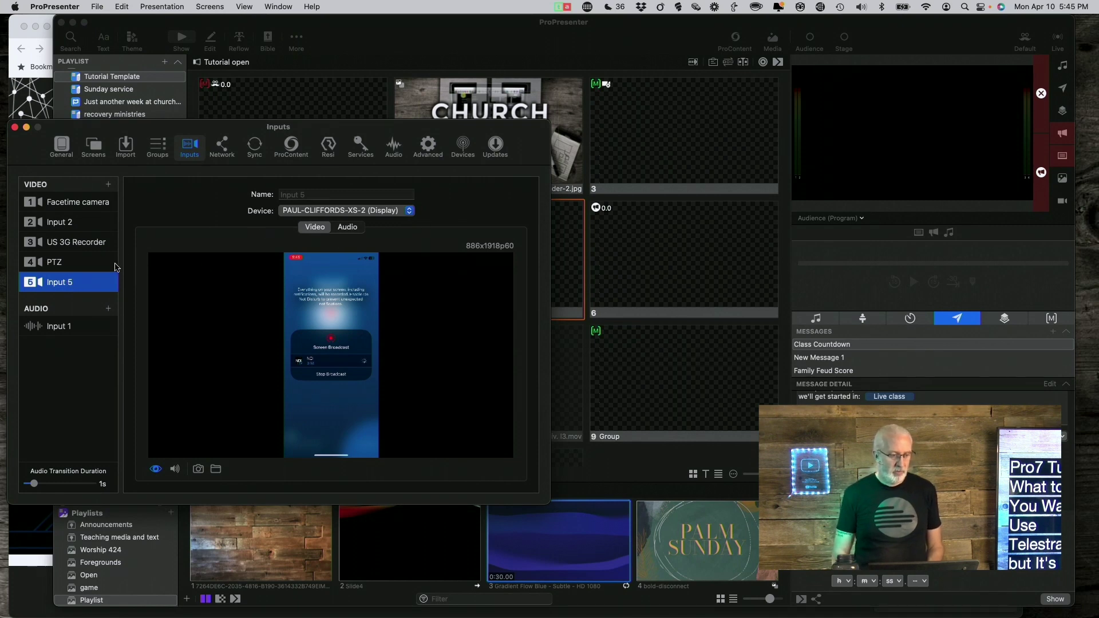
key(BackSpace)
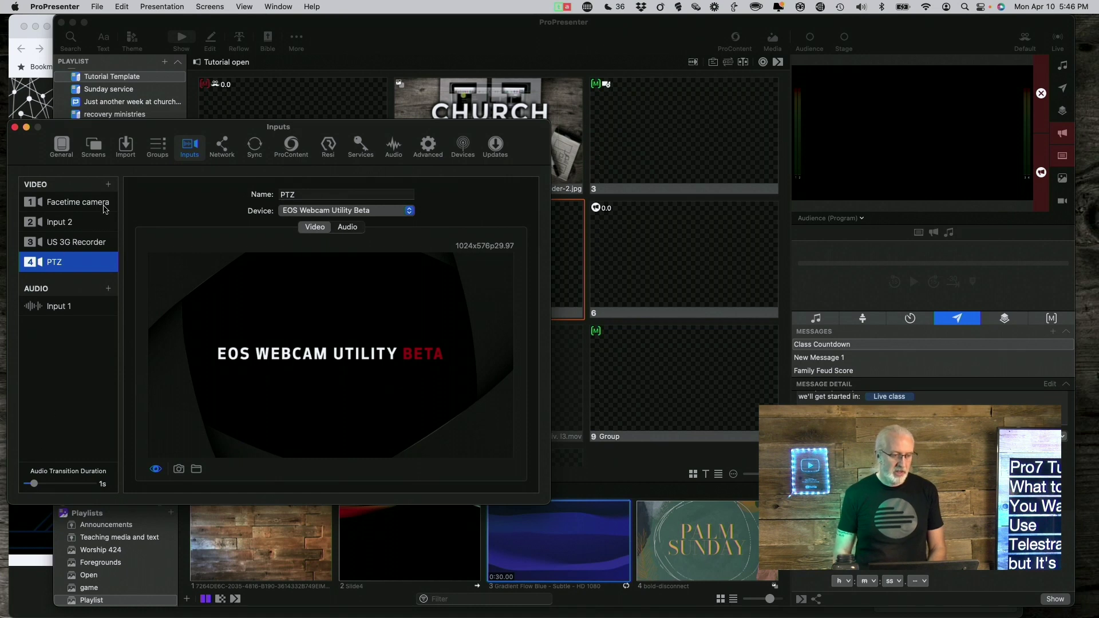
- Add a new video Input 5 and choose the iPhone screen as its device
click(110, 184)
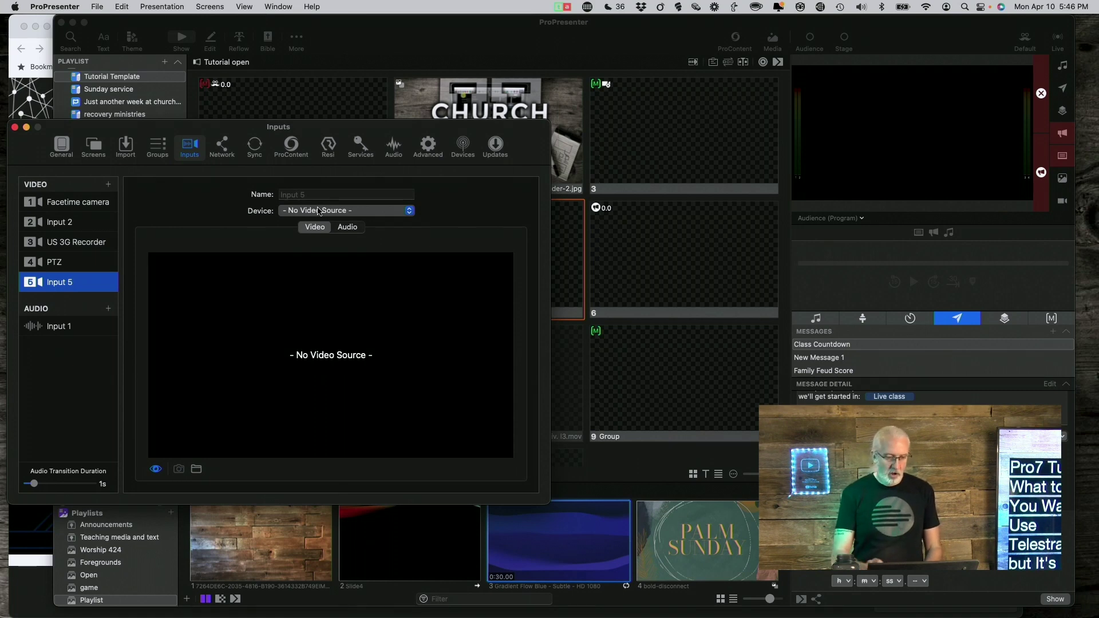
click(318, 211)
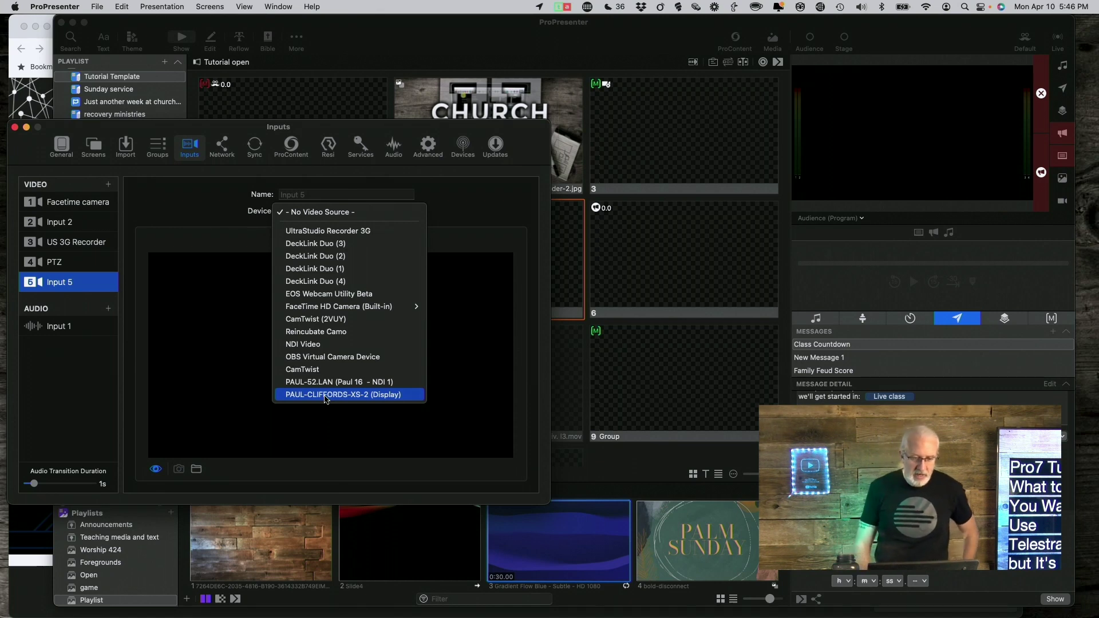
click(325, 395)
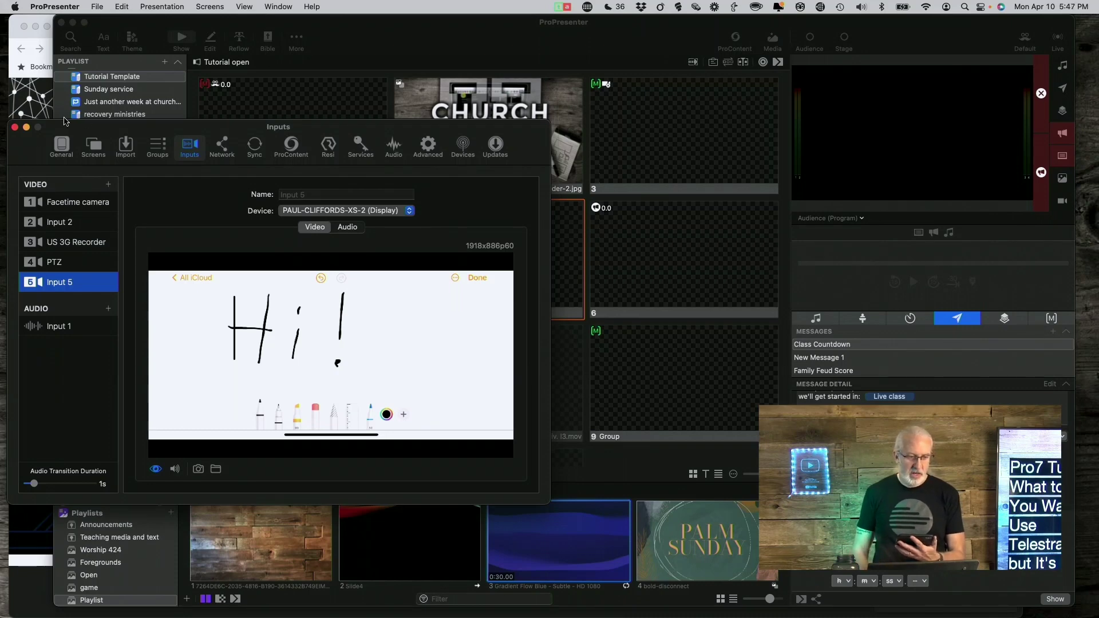
- Leave the Inputs settings and show the Video Input media collection
click(12, 129)
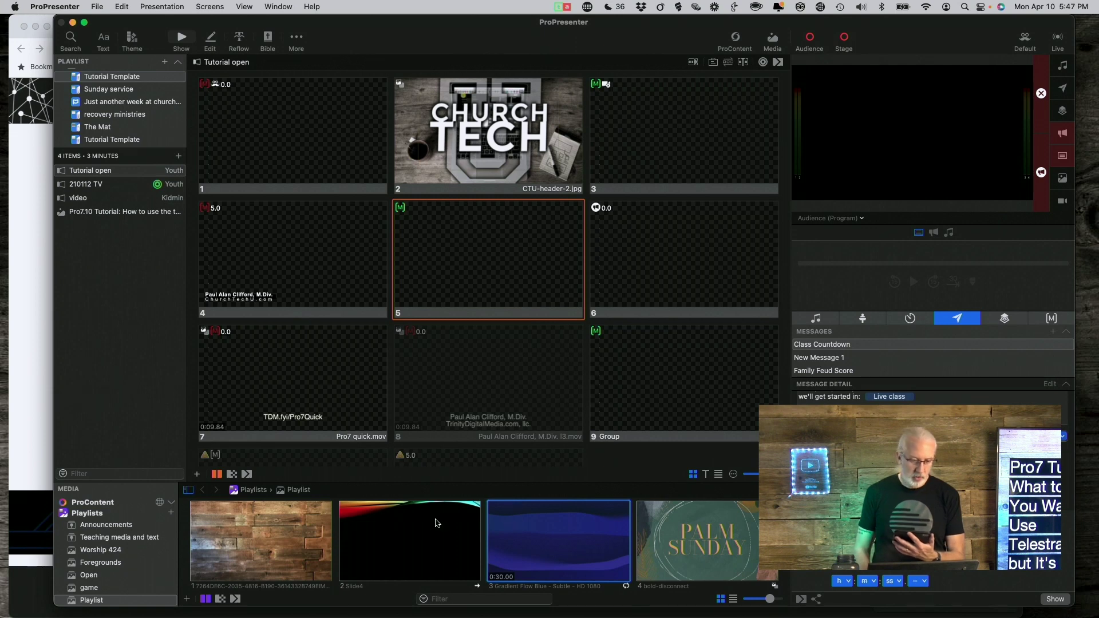
scroll(73, 576, down, 3)
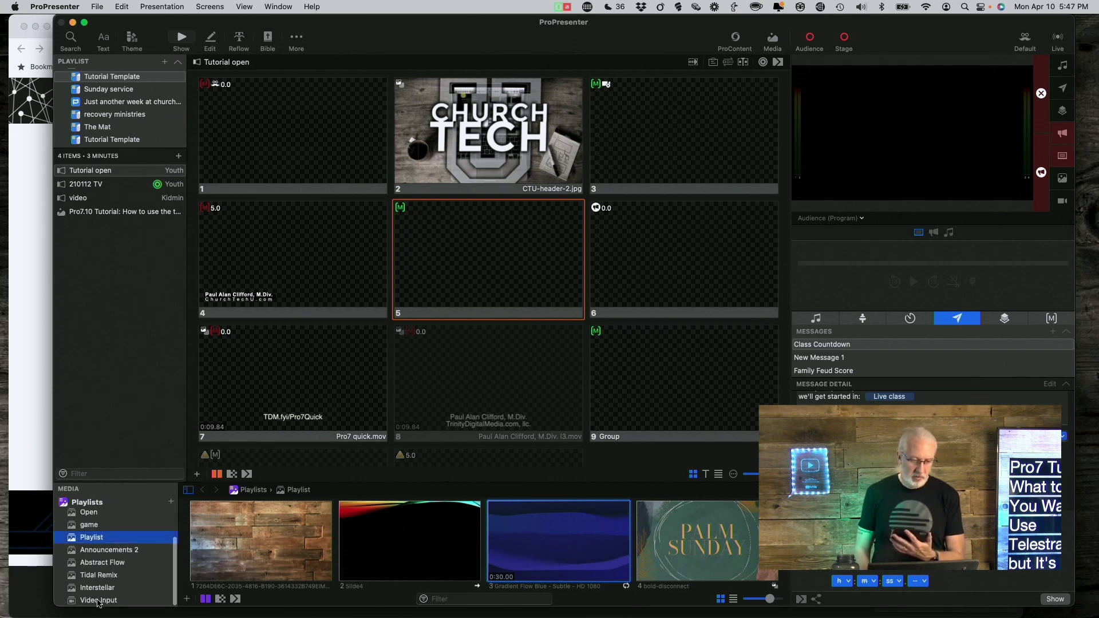
click(99, 600)
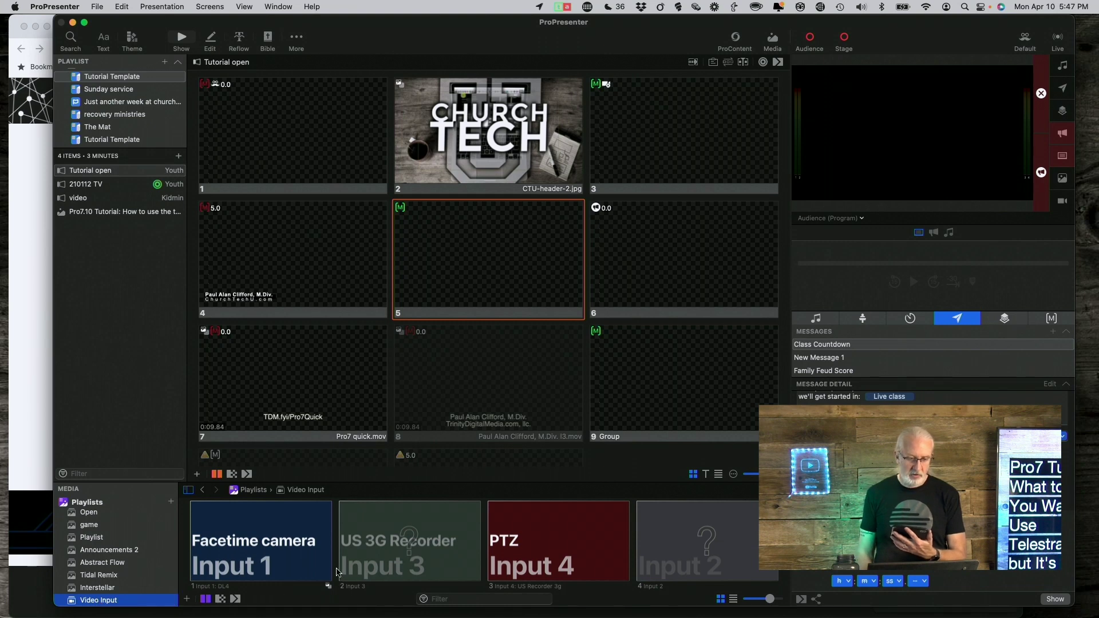
scroll(336, 571, down, 3)
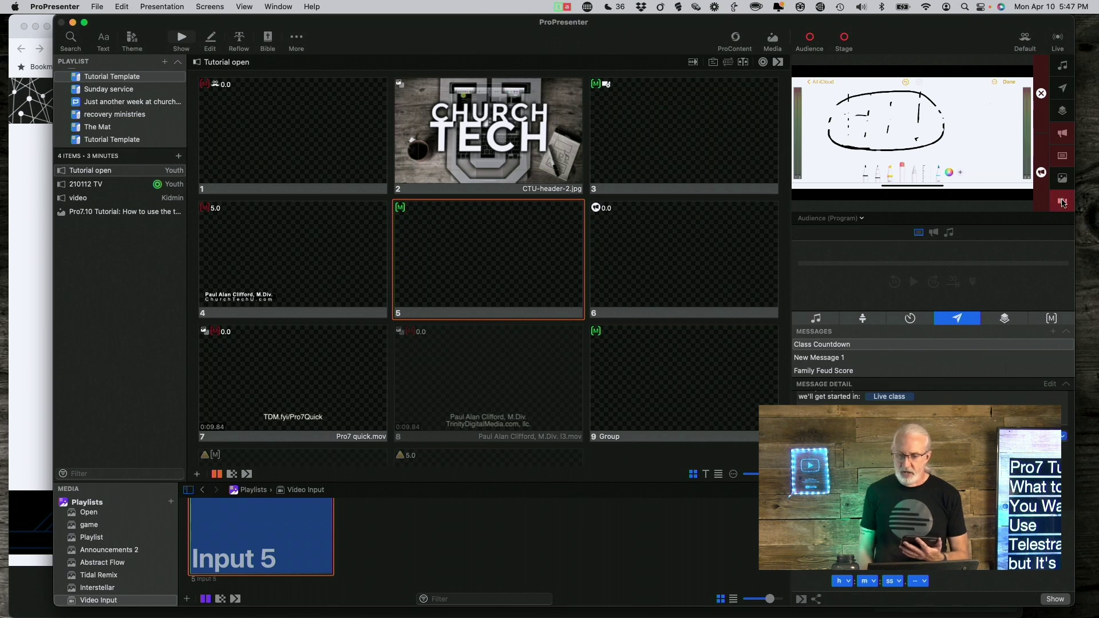
- Clear the live iPhone drawing from the audience output, leaving it black
click(1063, 201)
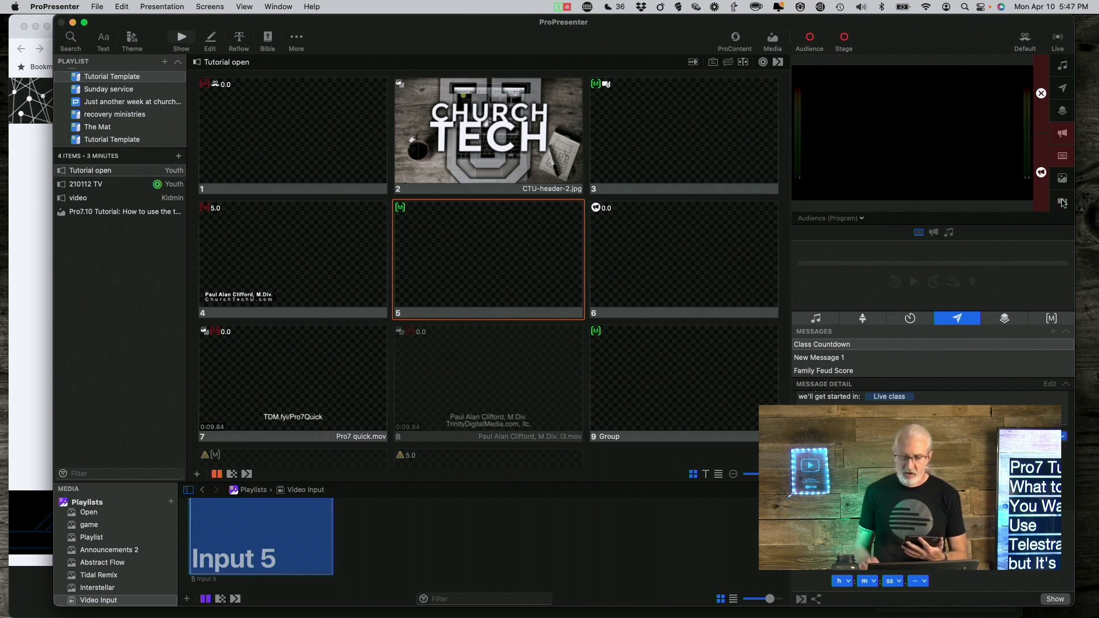